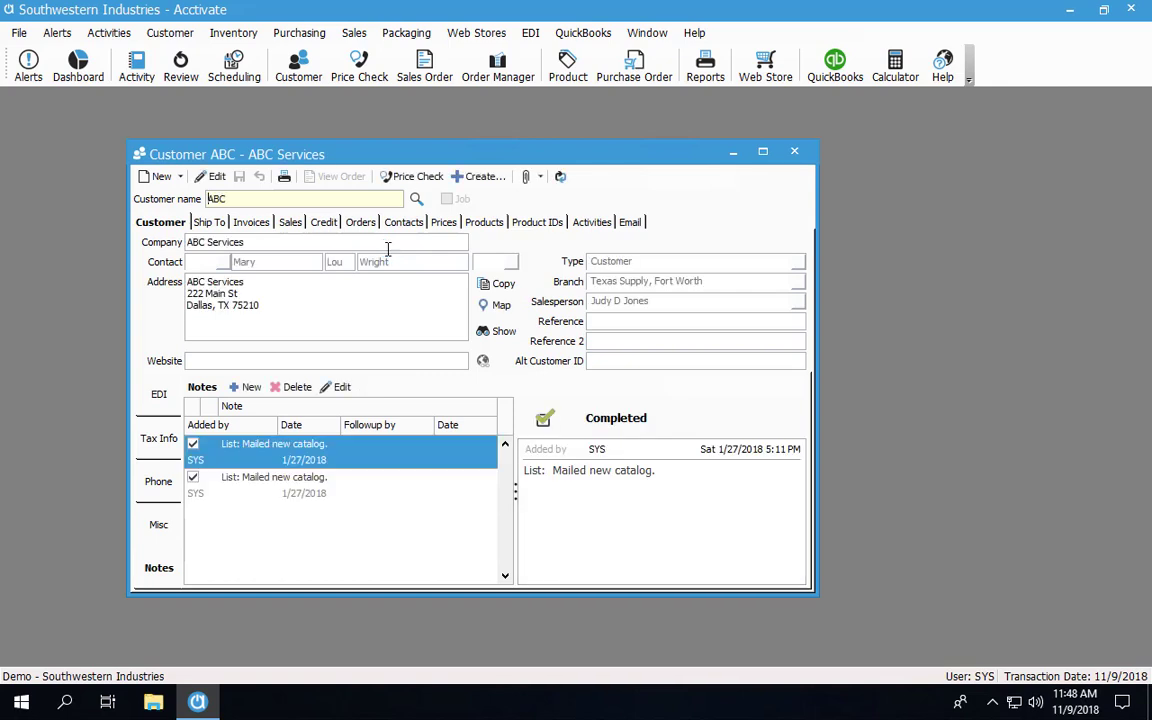
Show the ship-to locations for customer ABC Services, starting with its Main location
{"action": "left_click", "coordinate": [222, 226]}
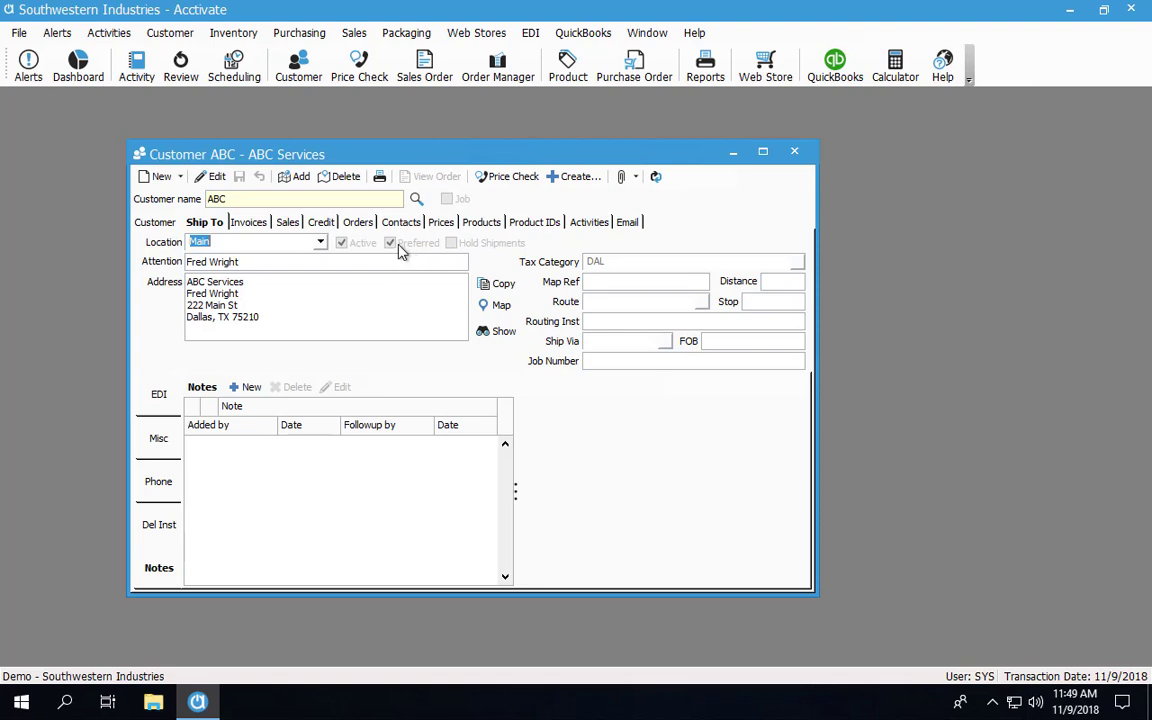
Compare the Main and FW ship-to phone and email details, then add a blank ship-to location
{"action": "left_click", "coordinate": [320, 244]}
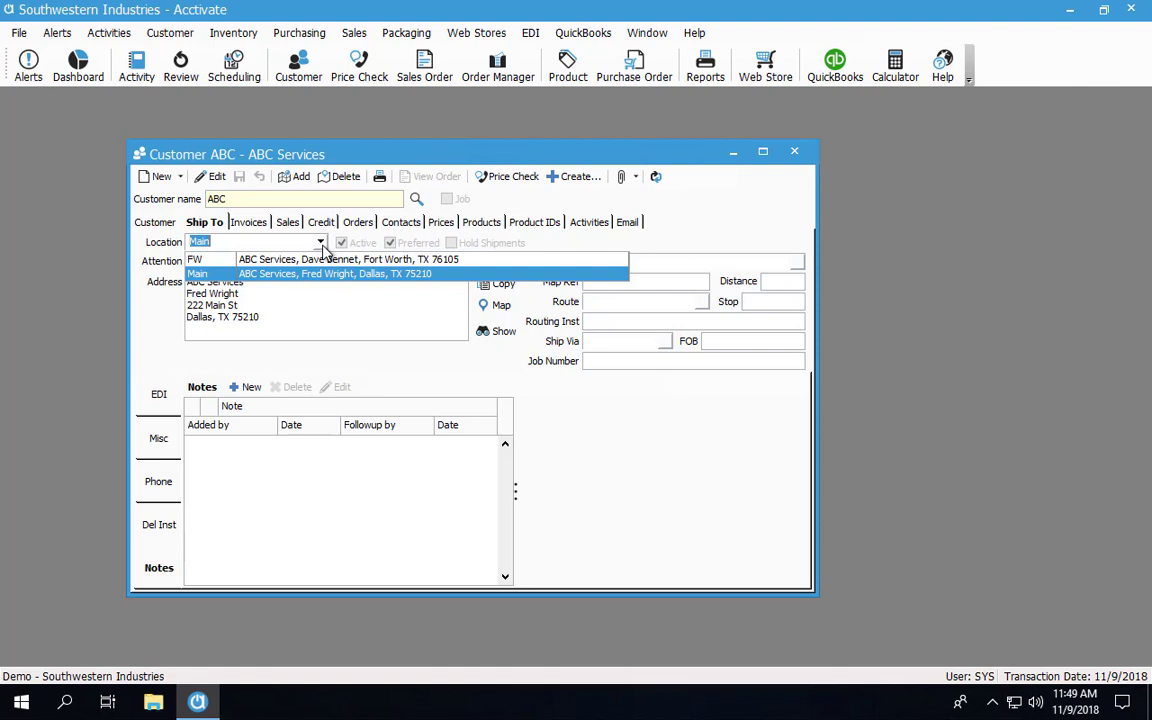
{"action": "left_click", "coordinate": [321, 246]}
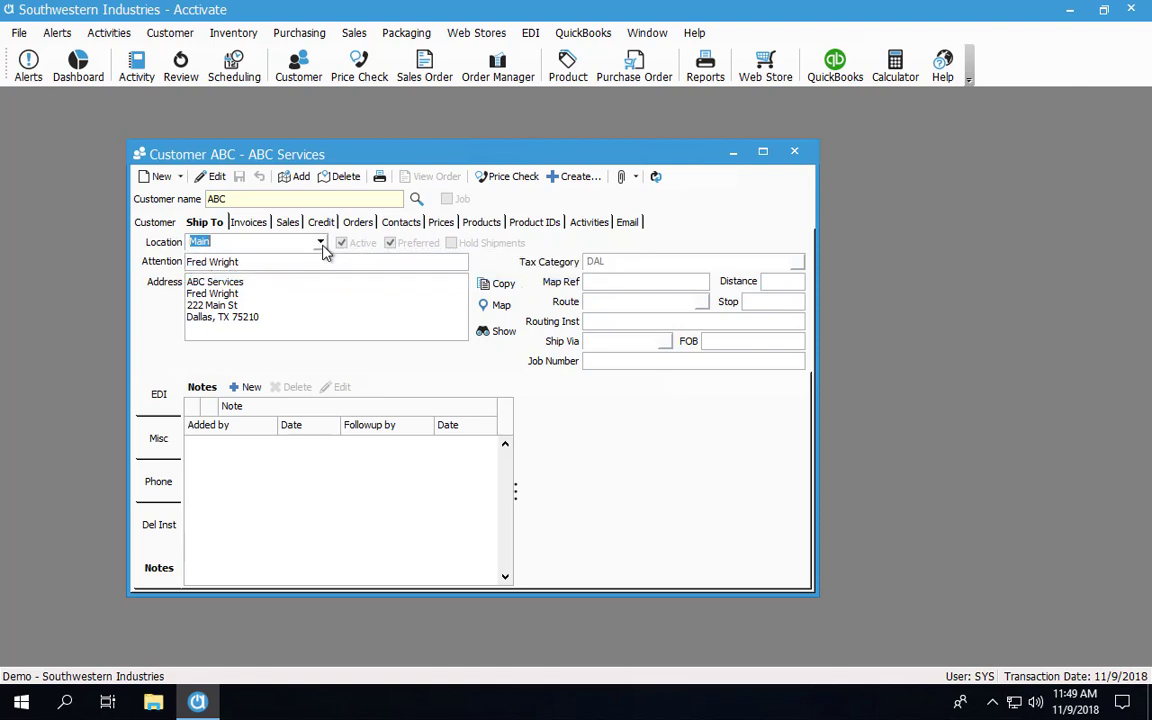
{"action": "left_click", "coordinate": [160, 482]}
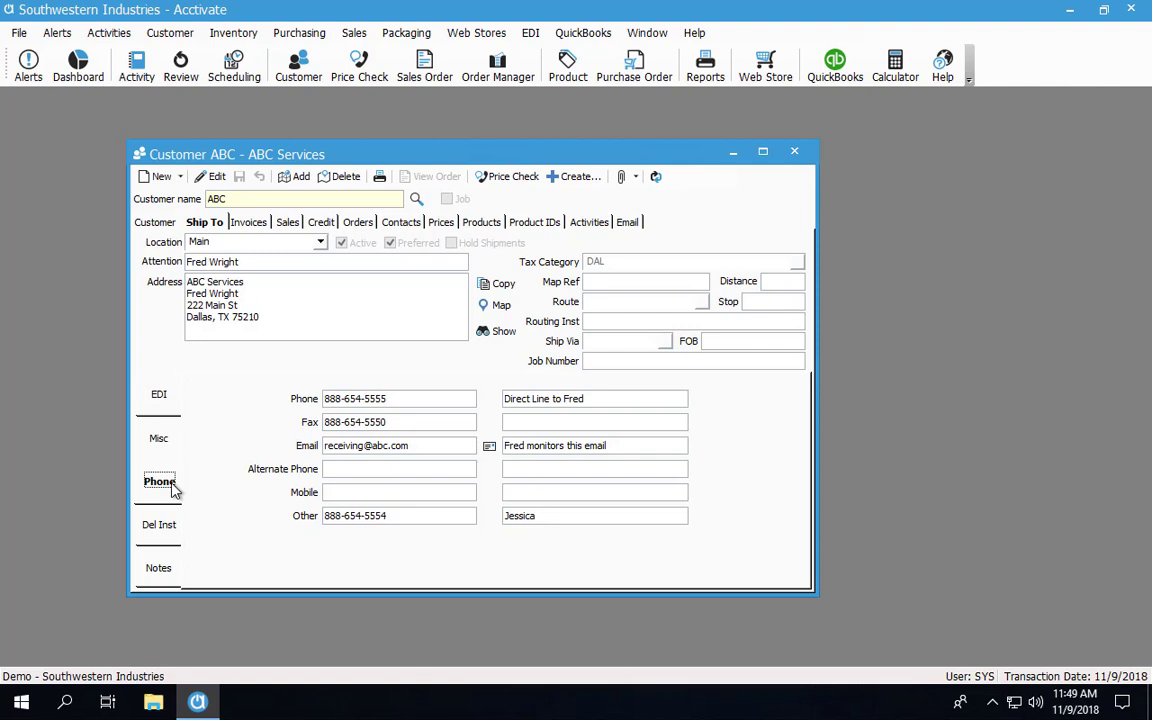
{"action": "left_click", "coordinate": [320, 242]}
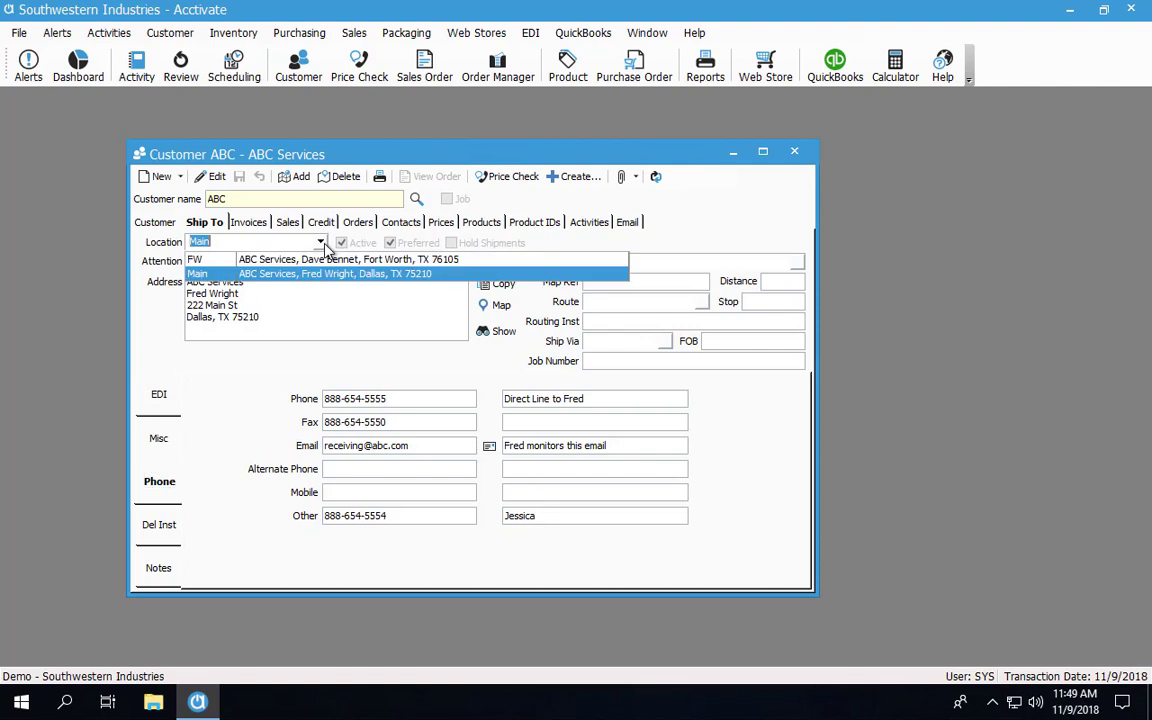
{"action": "left_click", "coordinate": [325, 262]}
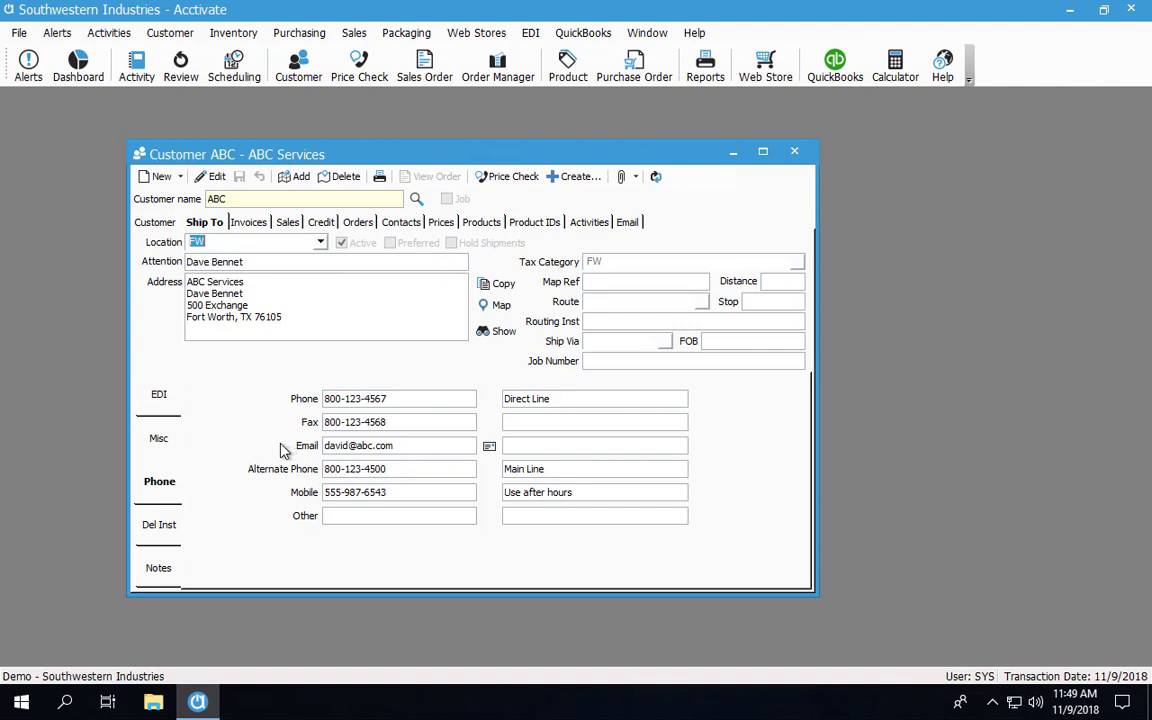
{"action": "left_click", "coordinate": [296, 180]}
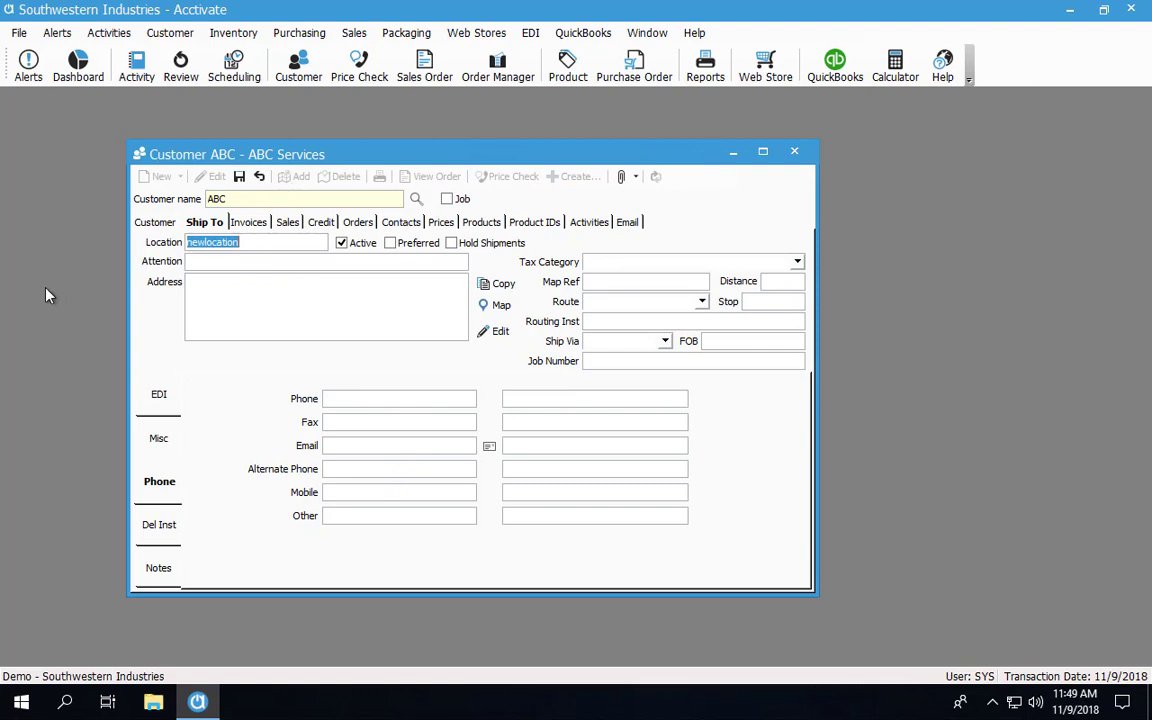
Name the new ship-to location CA and enter the attention contact's name
{"action": "type", "text": "CA"}
{"action": "key", "text": "Tab"}
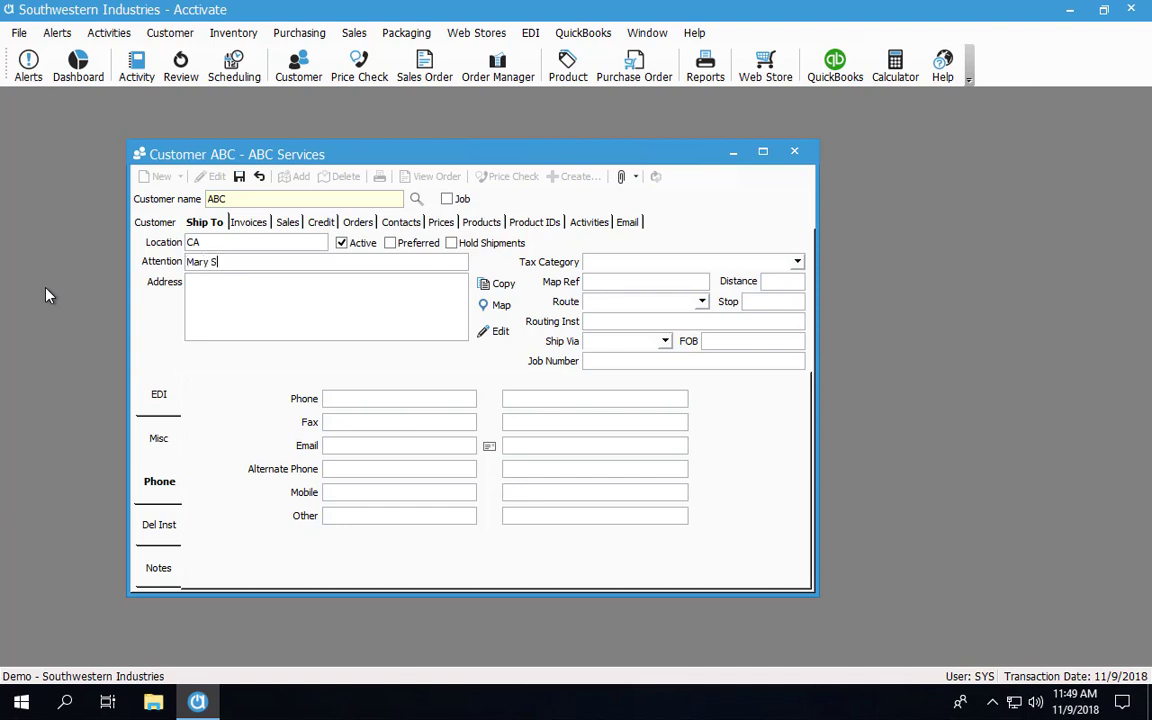
{"action": "key", "text": "Tab"}
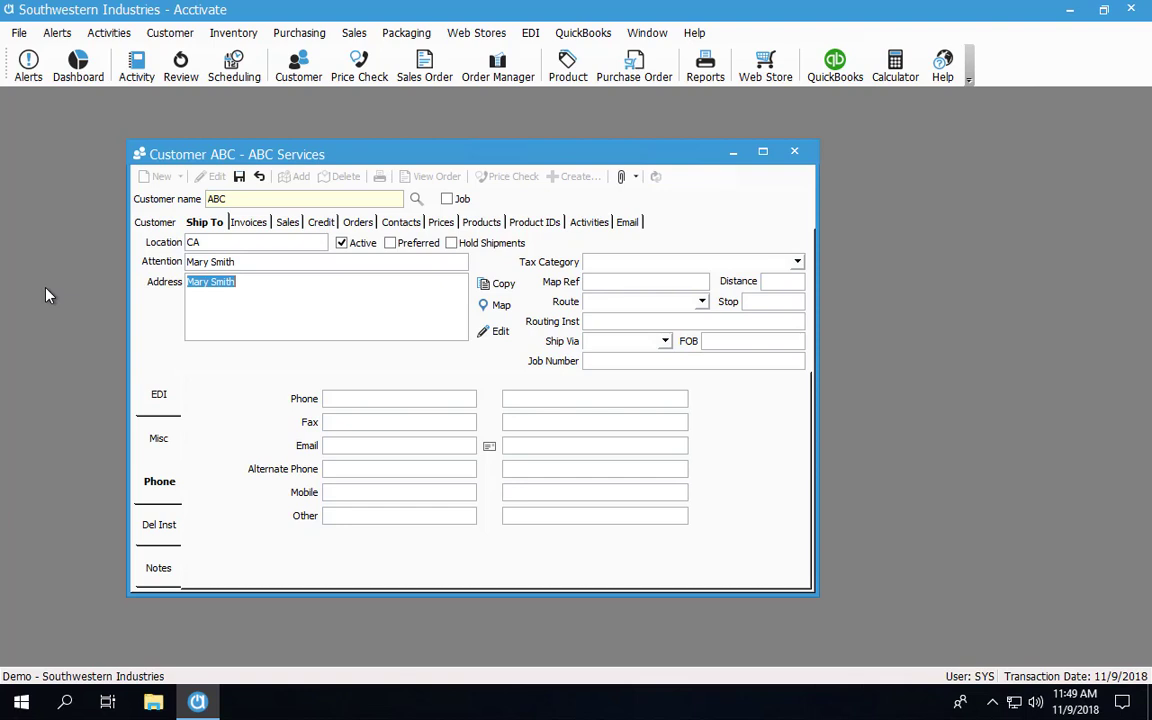
{"action": "type", "text": "ABC, Inc."}
{"action": "key", "text": "Return"}
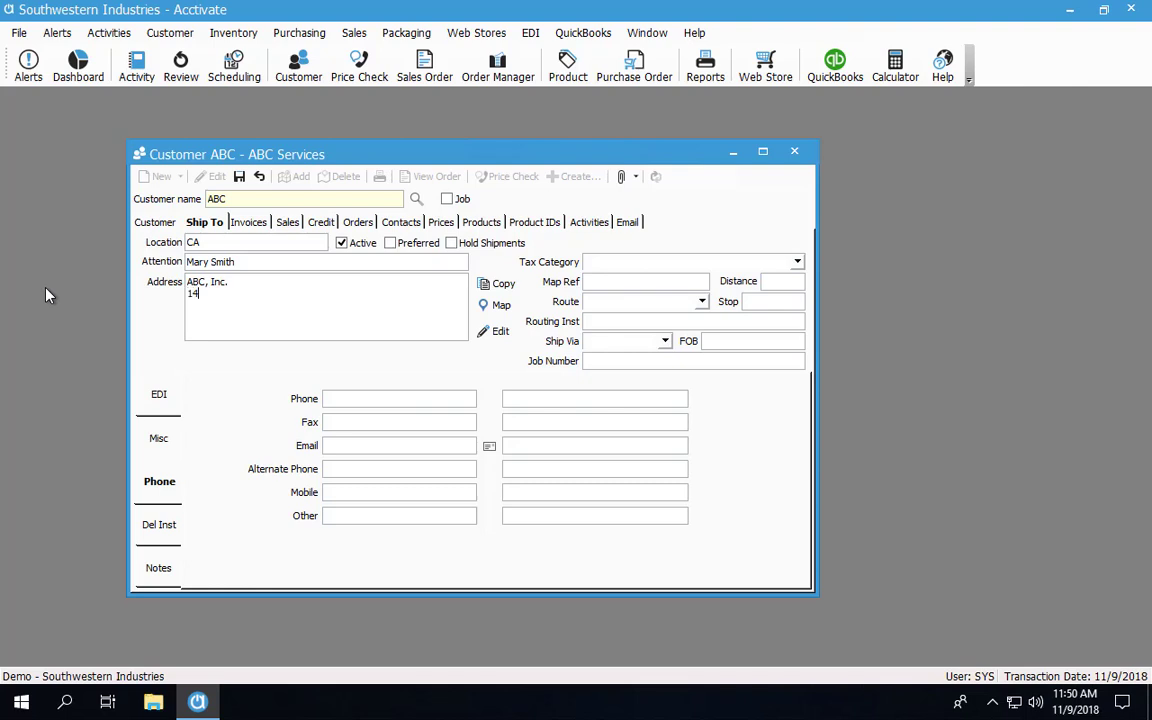
{"action": "key", "text": "Return"}
{"action": "type", "text": "East Bayshore, CA"}
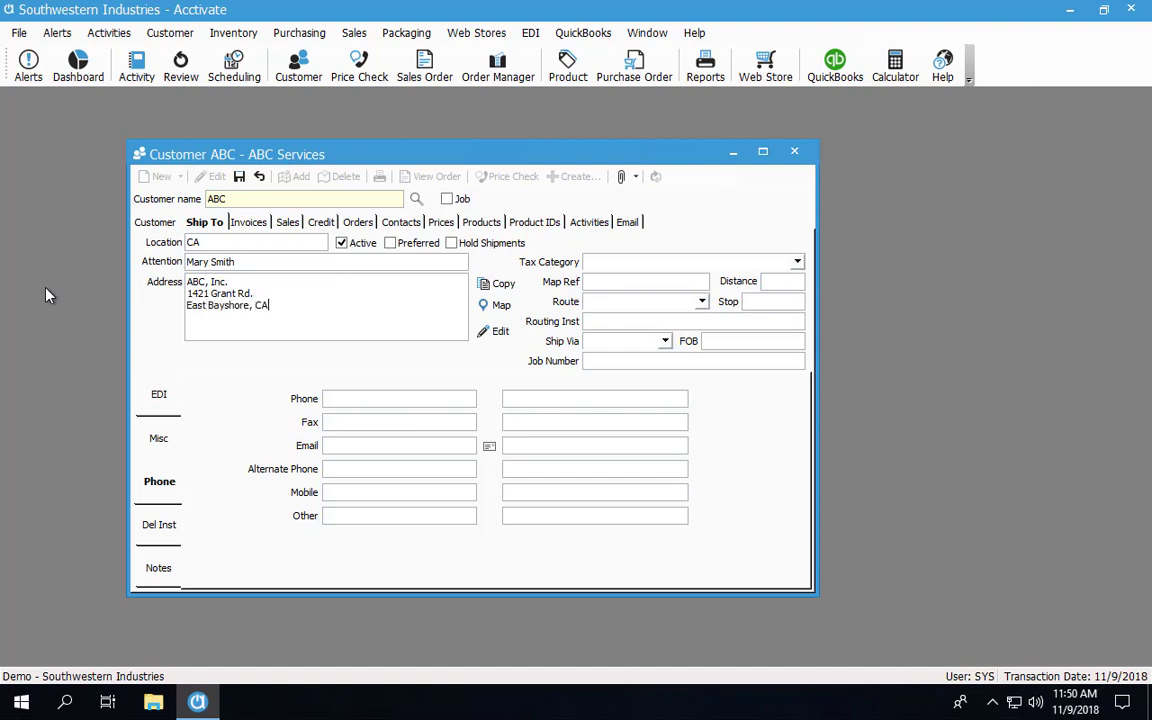
{"action": "type", "text": " 94040"}
Confirm the address splits into East Bayshore, CA, 94040 and bring up the tax category list
{"action": "left_click", "coordinate": [500, 332]}
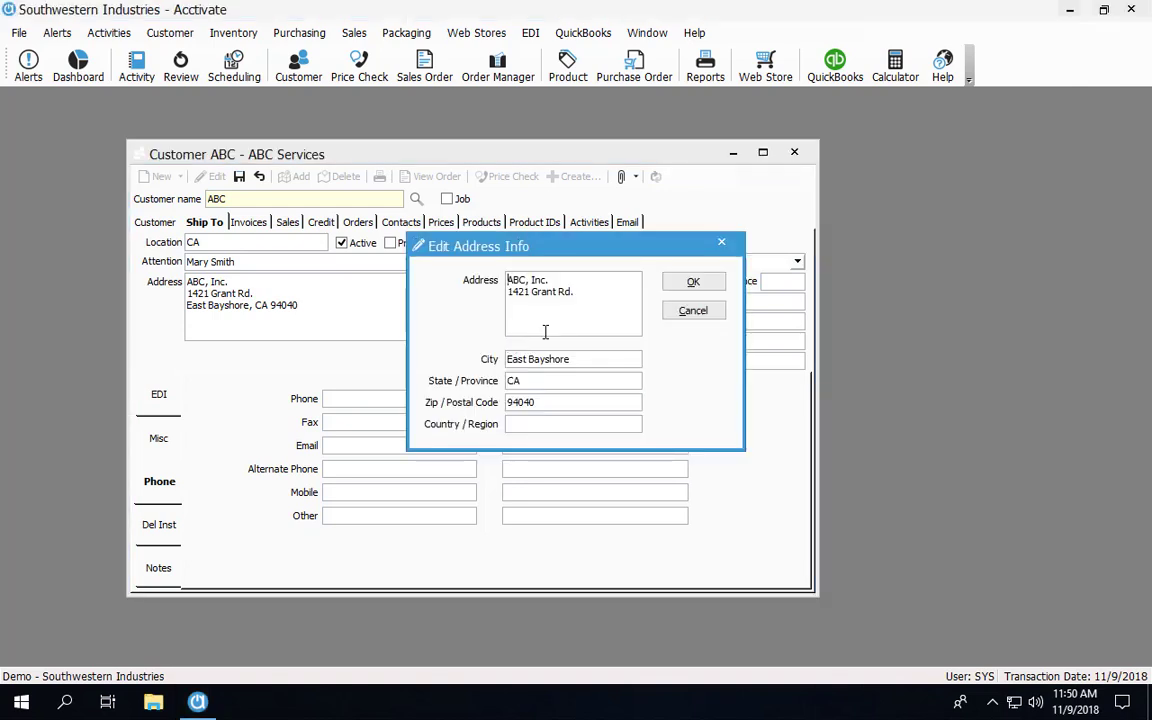
{"action": "left_click", "coordinate": [693, 284]}
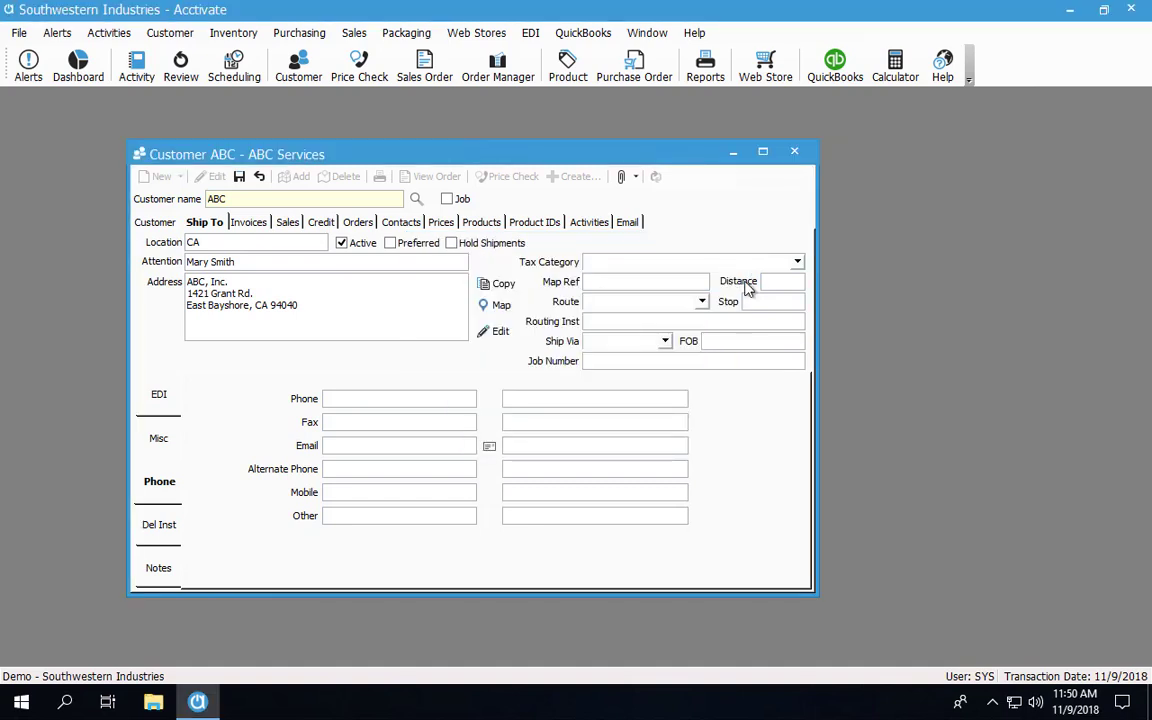
{"action": "left_click", "coordinate": [797, 262]}
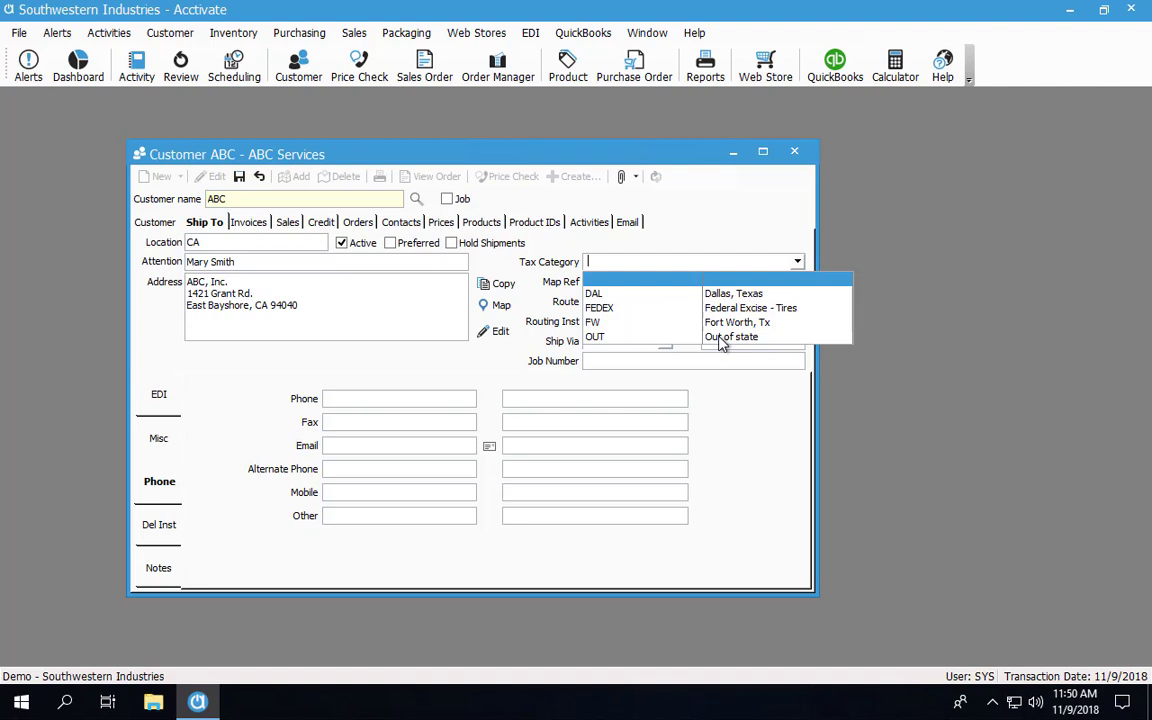
Set tax category OUT and enter the contact's phone number and e-mail address
{"action": "left_click", "coordinate": [720, 337]}
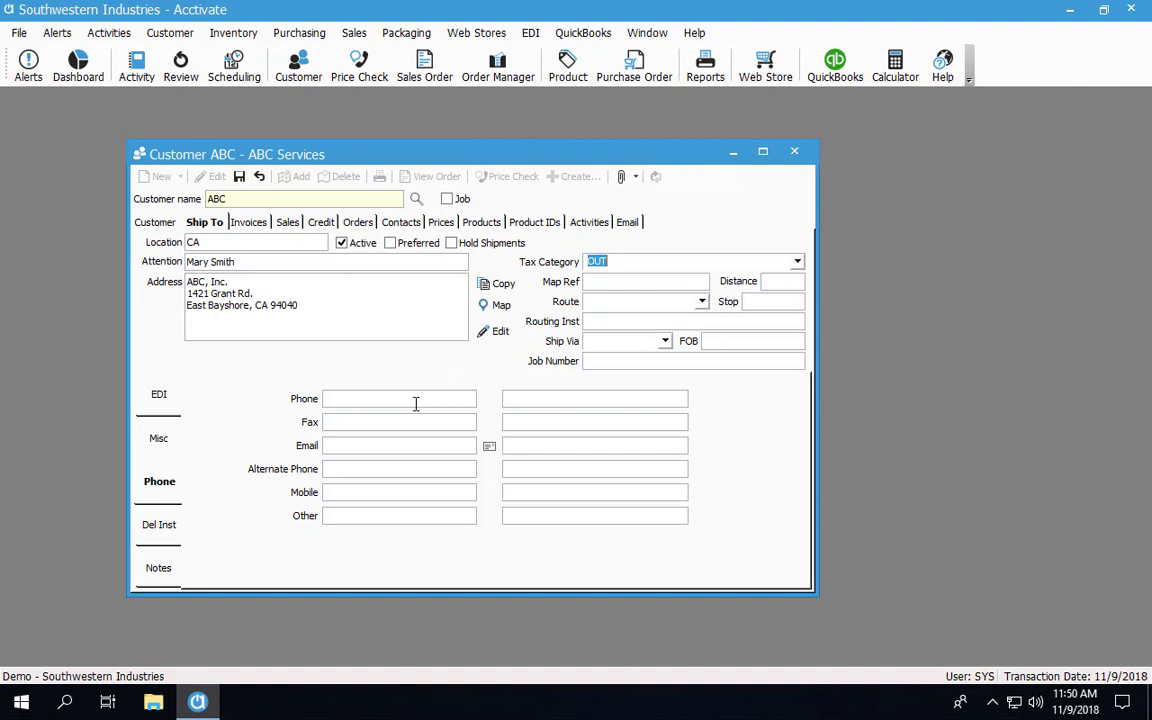
{"action": "left_click", "coordinate": [413, 400]}
{"action": "type", "text": "800-123-45688"}
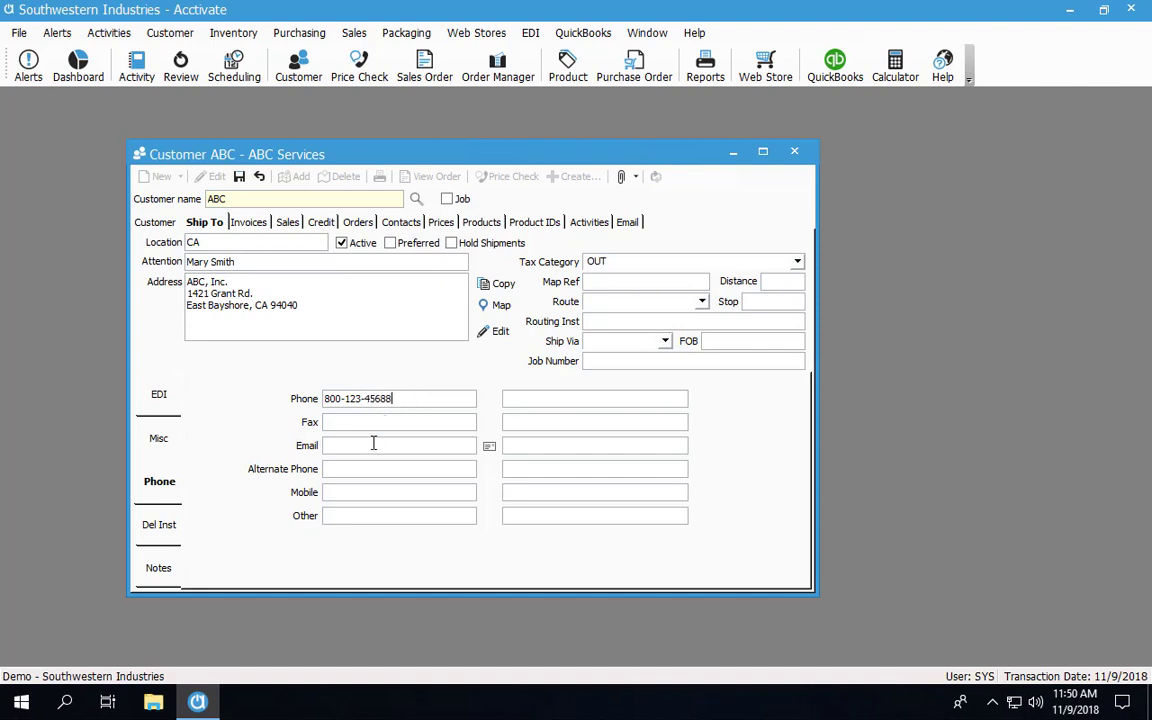
{"action": "left_click", "coordinate": [372, 444]}
Set Ship Via to Ground and display the delivery instructions page
{"action": "left_click", "coordinate": [665, 342]}
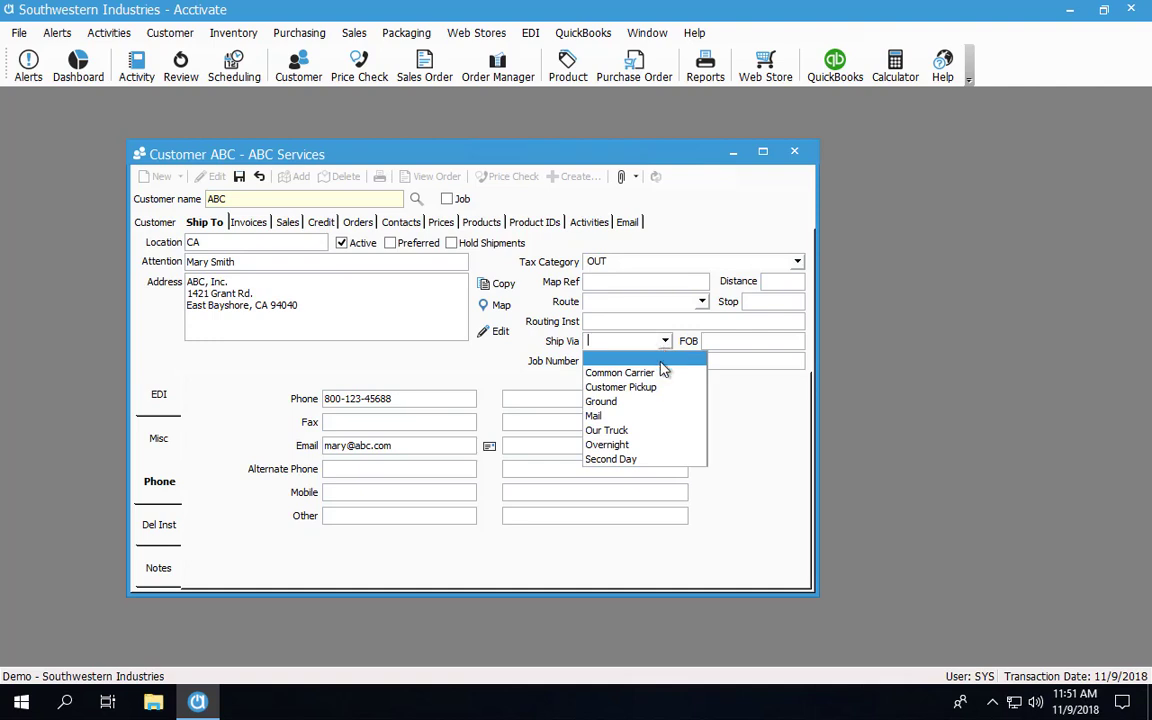
{"action": "left_click", "coordinate": [621, 402]}
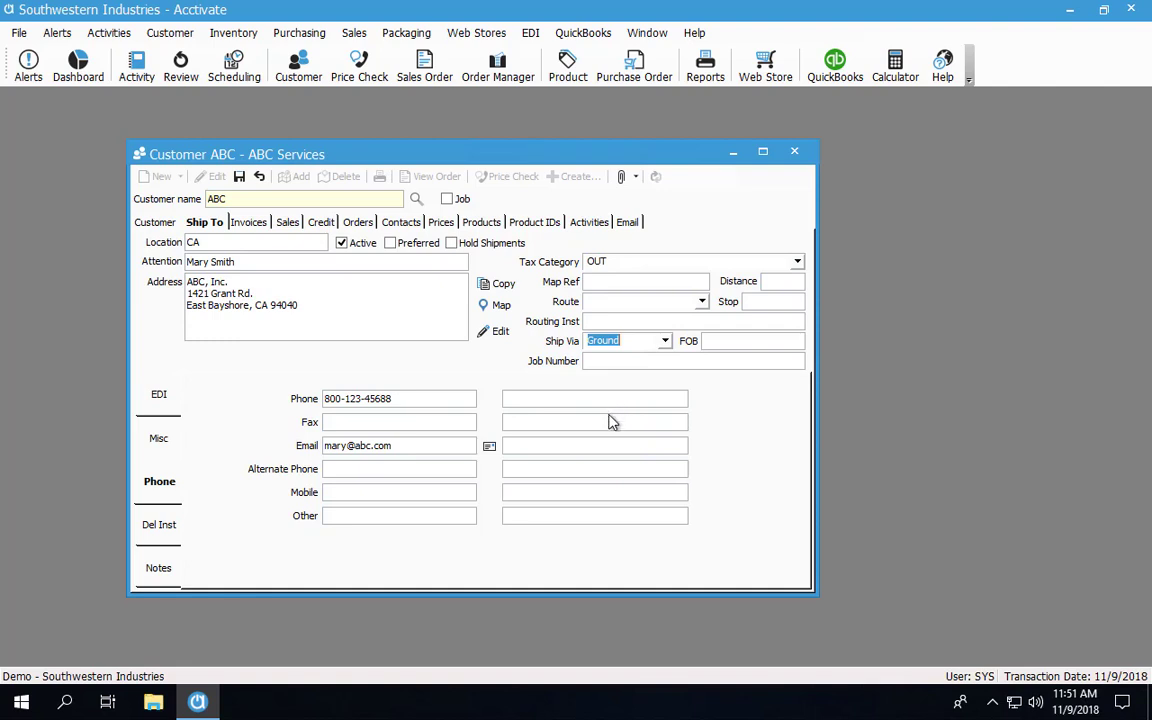
{"action": "left_click", "coordinate": [160, 527]}
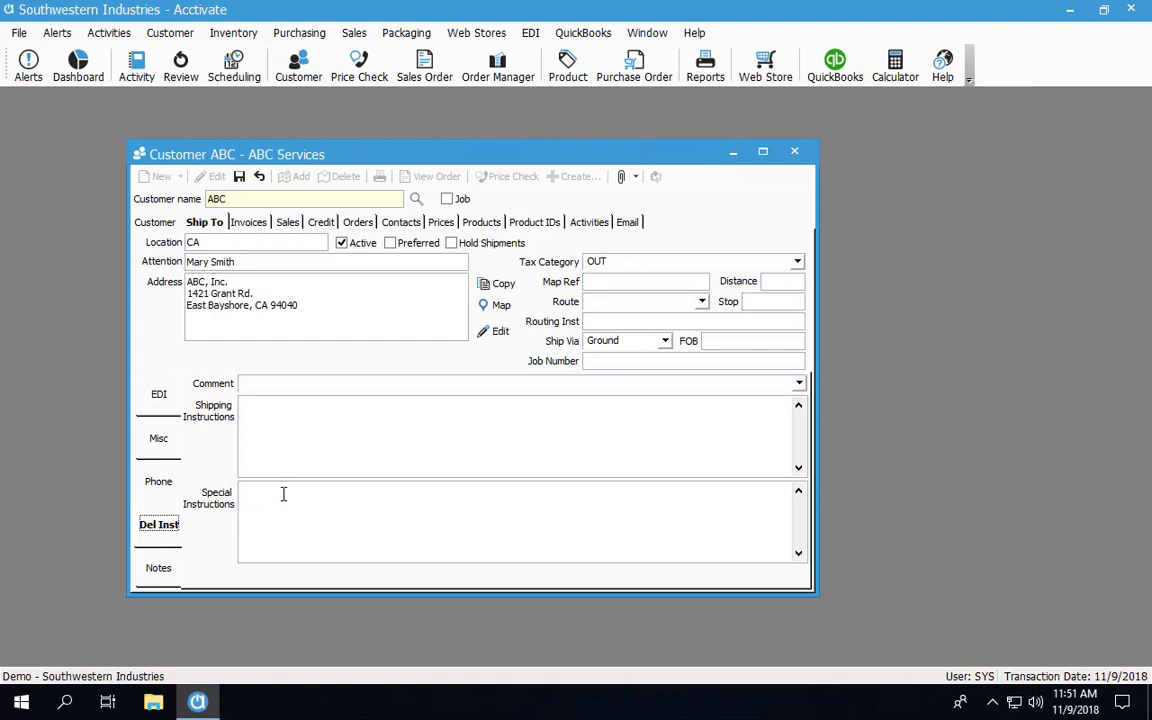
Enter shipping instructions 'Use customer's account to ship.' and bring up the Misc page
{"action": "left_click", "coordinate": [284, 452]}
{"action": "type", "text": "Use customer's account to ship."}
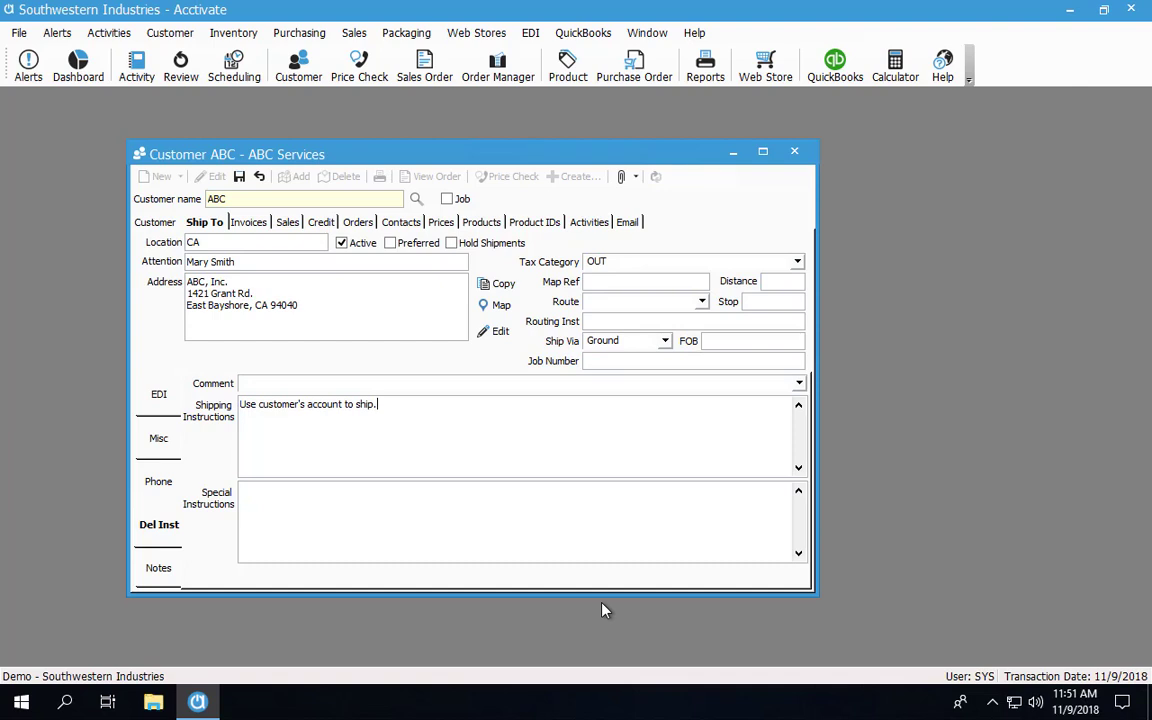
{"action": "left_click", "coordinate": [160, 441]}
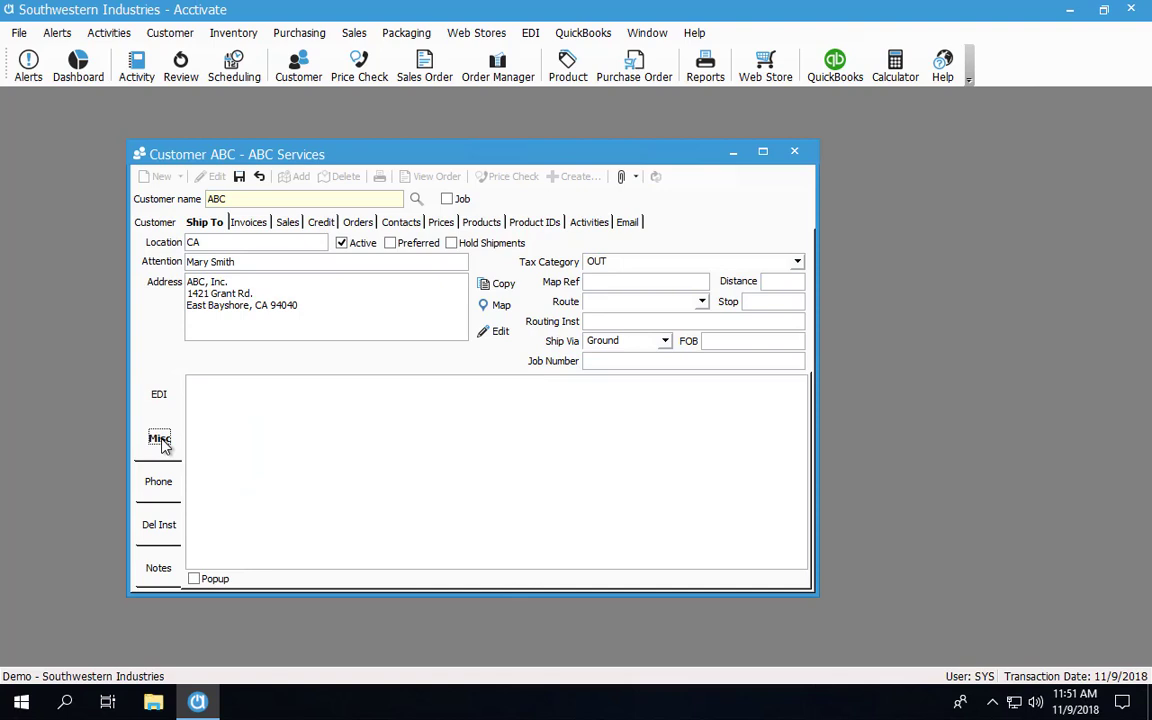
Add the pop-up Misc note 'Ask if we can ship to in state location.' and save
{"action": "left_click", "coordinate": [306, 495]}
{"action": "type", "text": "Ask if we can ship to in stat"}
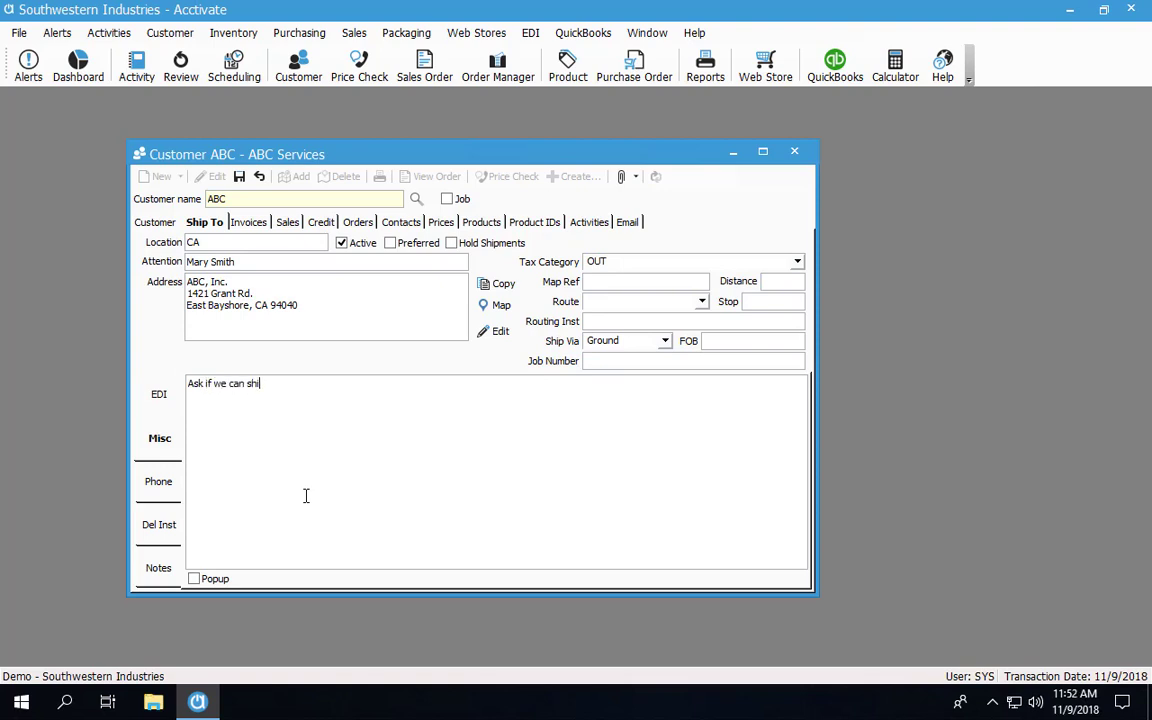
{"action": "type", "text": "e location."}
{"action": "left_click", "coordinate": [207, 584]}
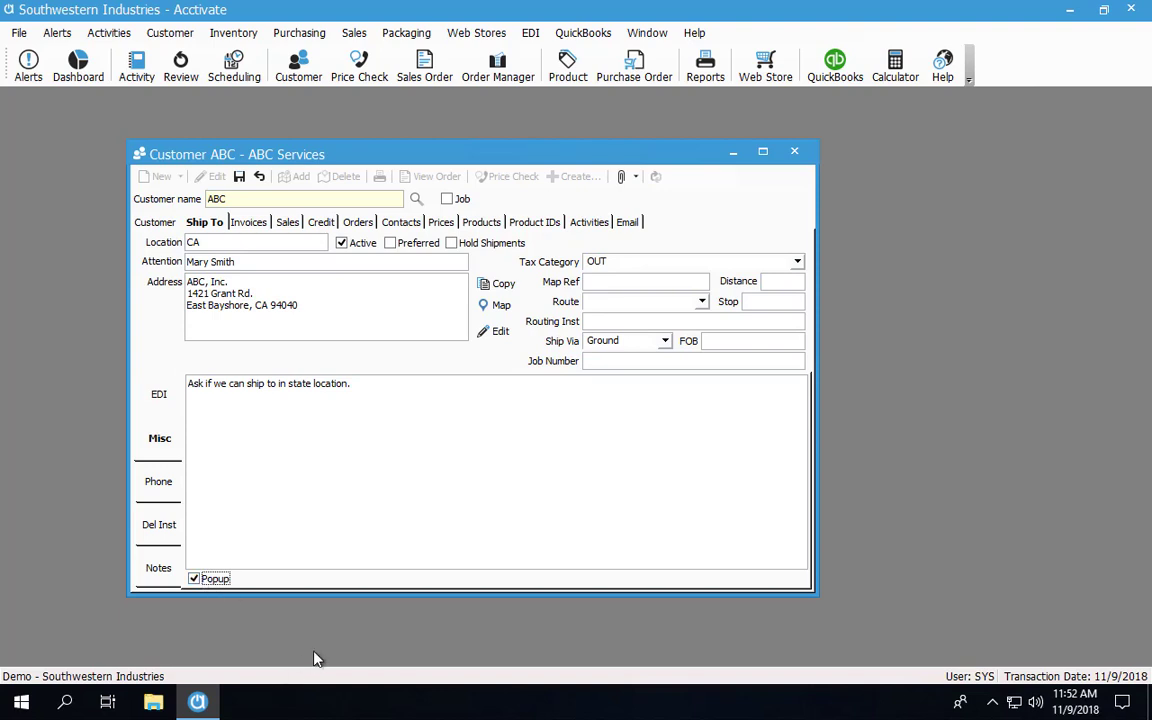
{"action": "left_click", "coordinate": [239, 176]}
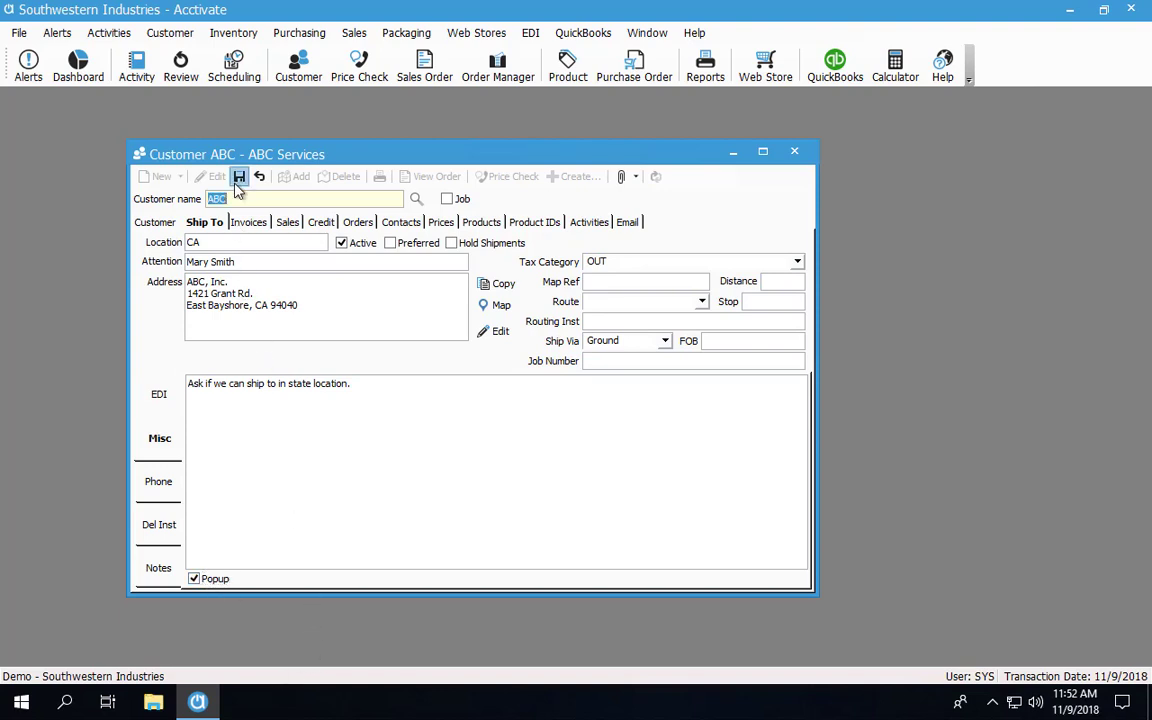
Confirm CA appears in the Location list and put the customer back into edit mode
{"action": "left_click", "coordinate": [320, 245]}
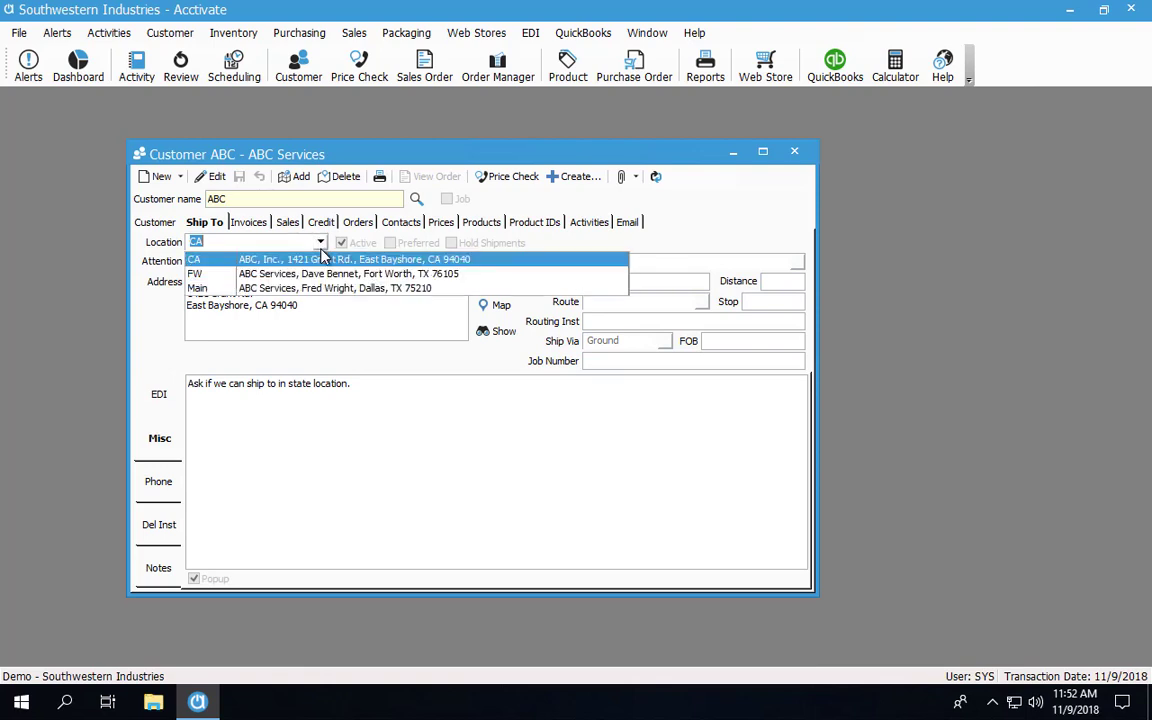
{"action": "left_click", "coordinate": [323, 257]}
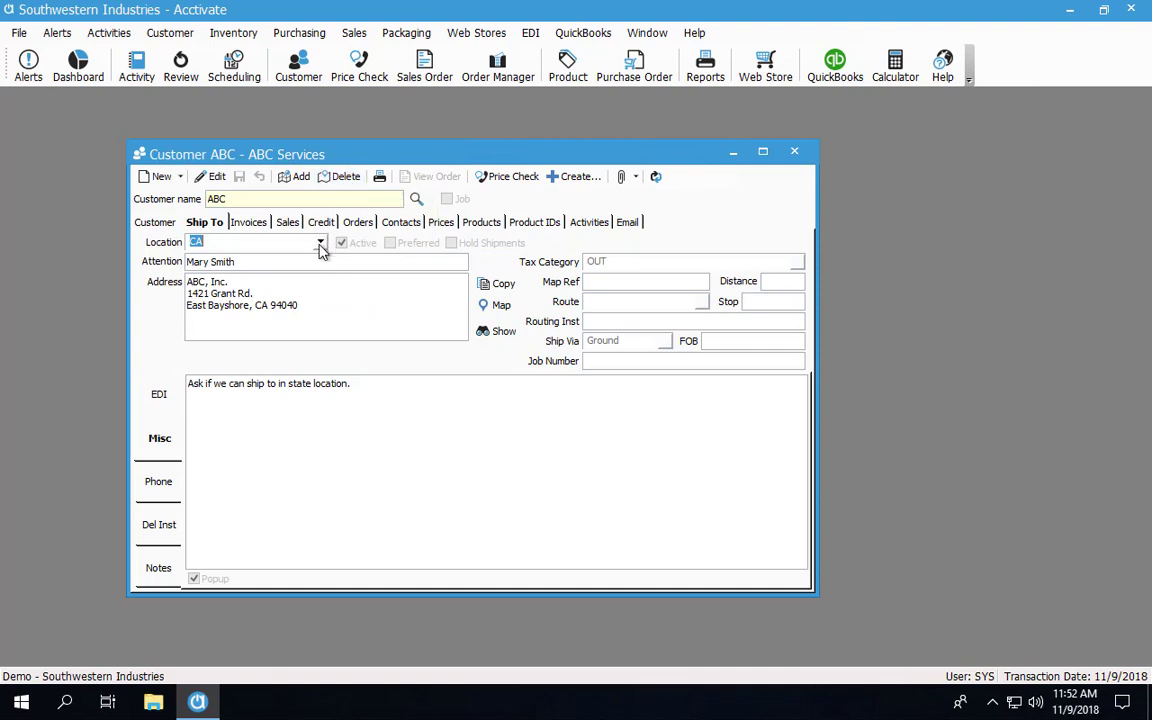
{"action": "left_click", "coordinate": [207, 176]}
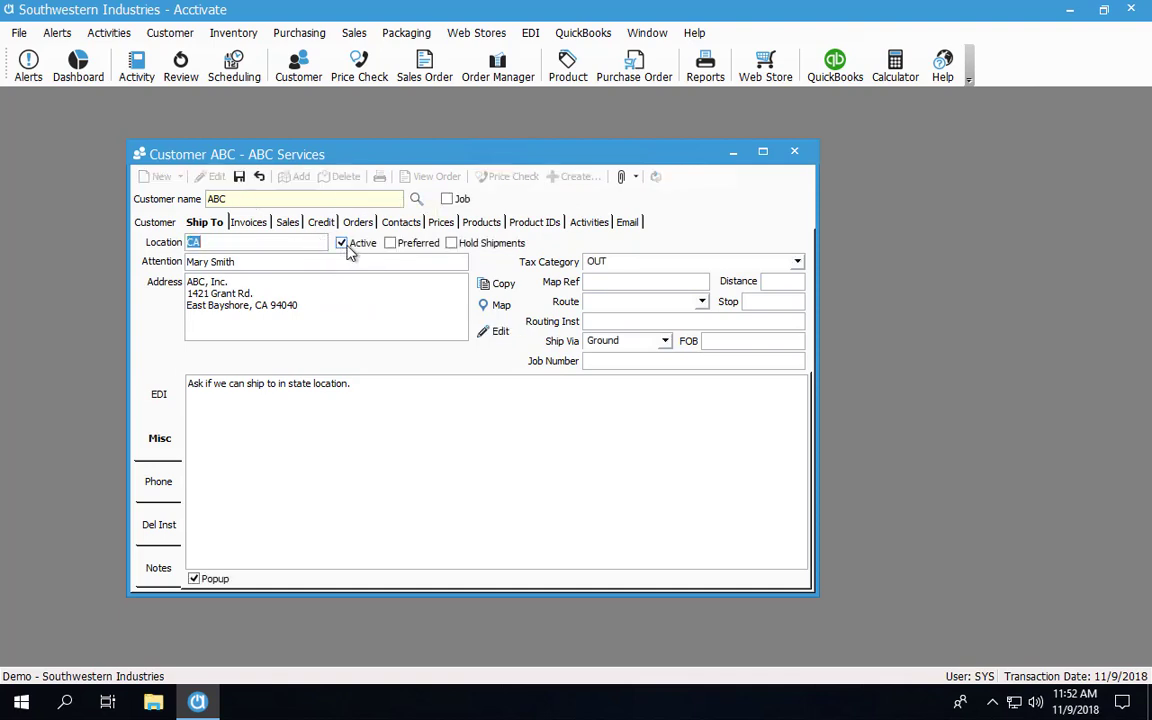
Save the customer, review the Main, CA and FW locations, and list new-transaction options
{"action": "left_click", "coordinate": [240, 178]}
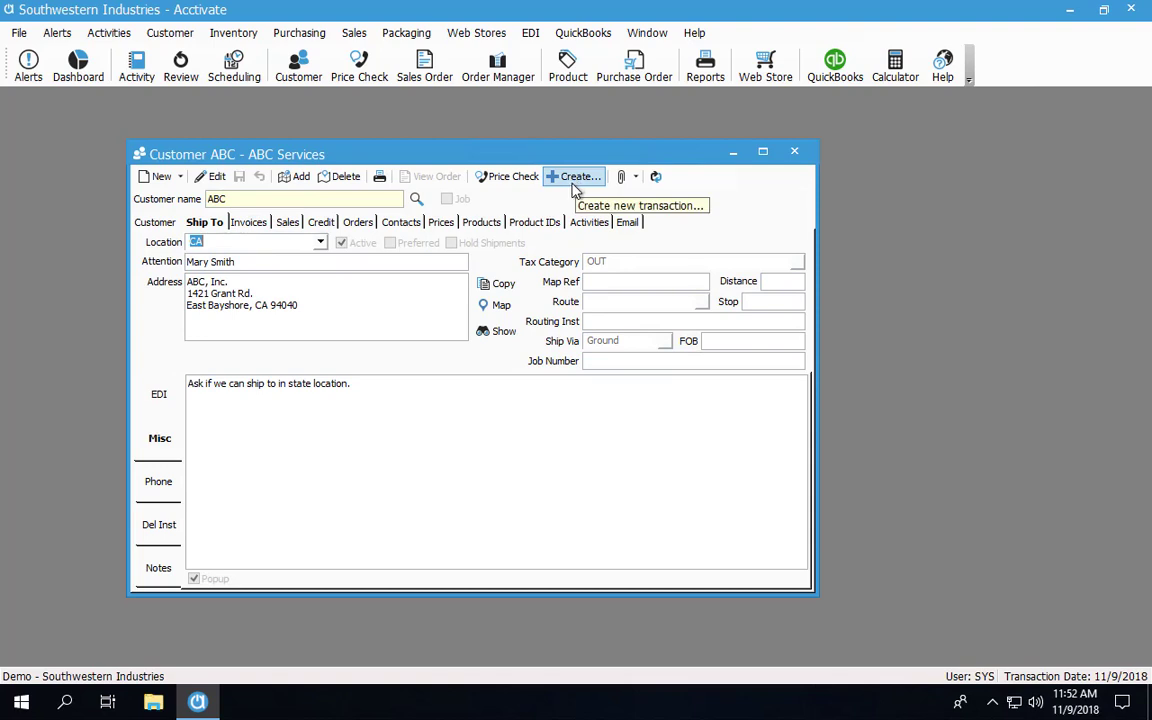
{"action": "left_click", "coordinate": [322, 243]}
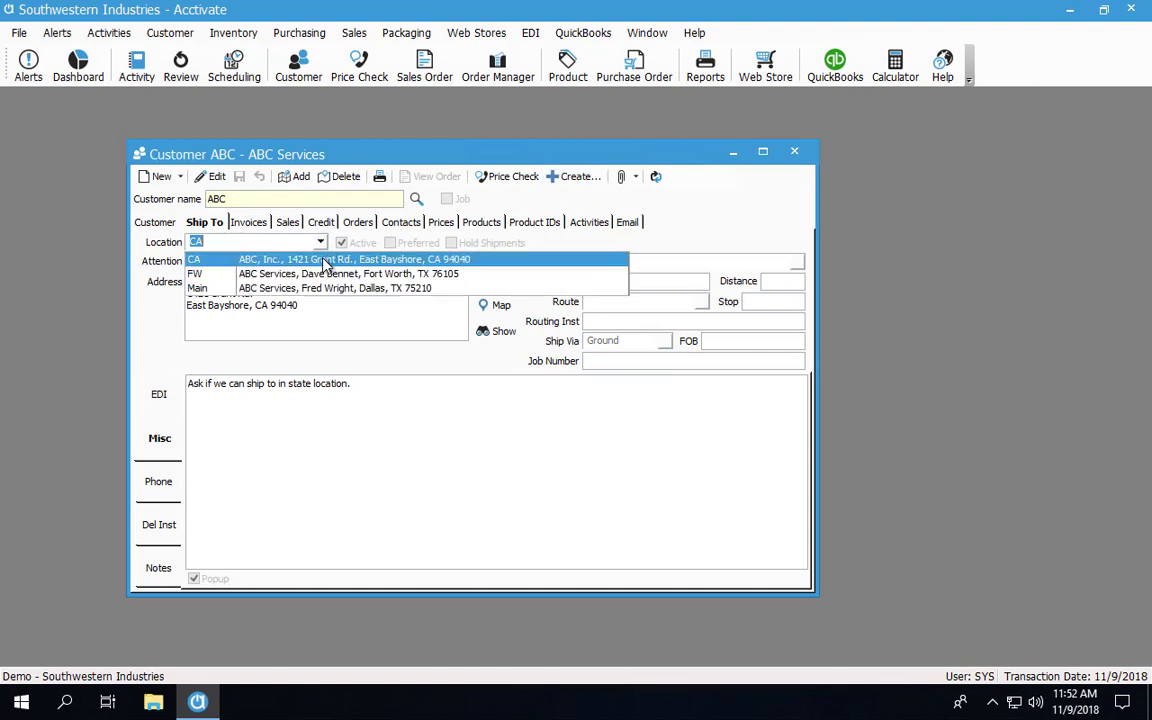
{"action": "left_click", "coordinate": [300, 286]}
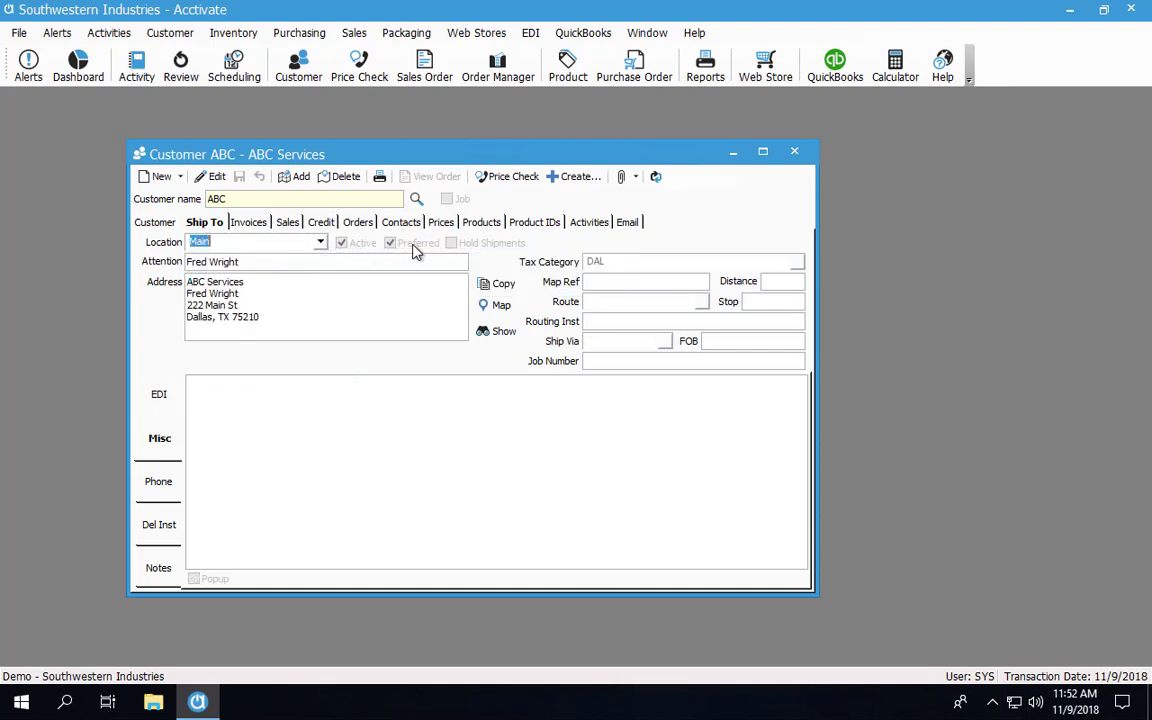
{"action": "left_click", "coordinate": [324, 245]}
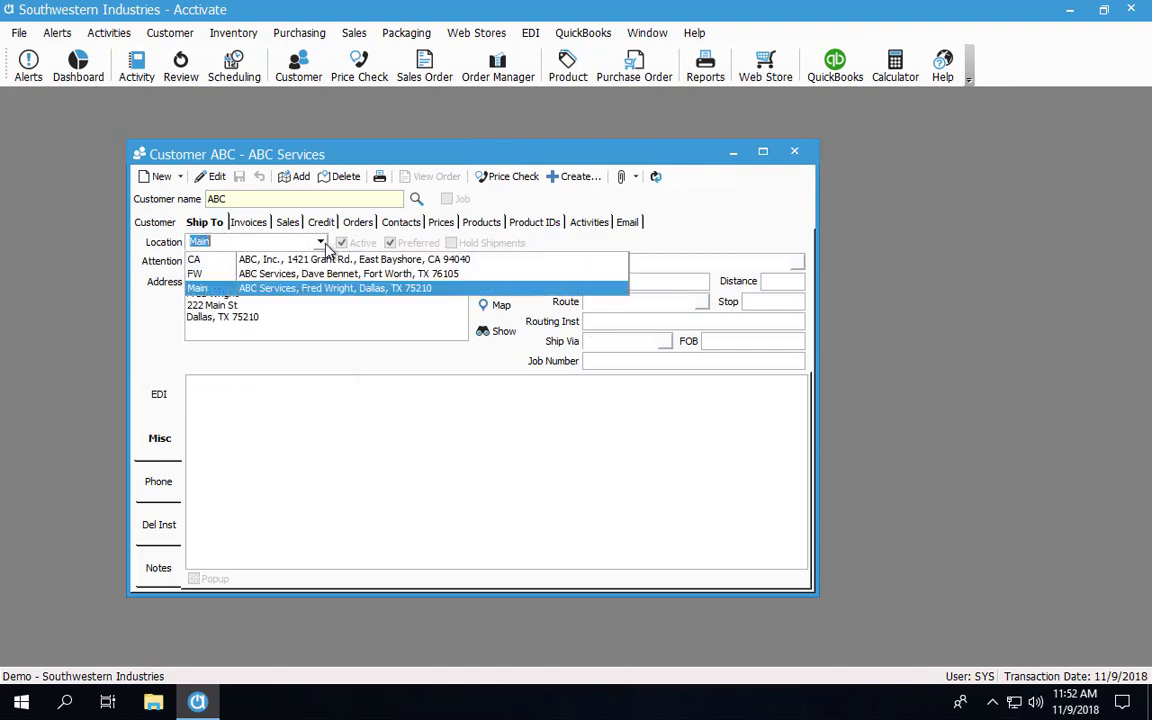
{"action": "left_click", "coordinate": [317, 261]}
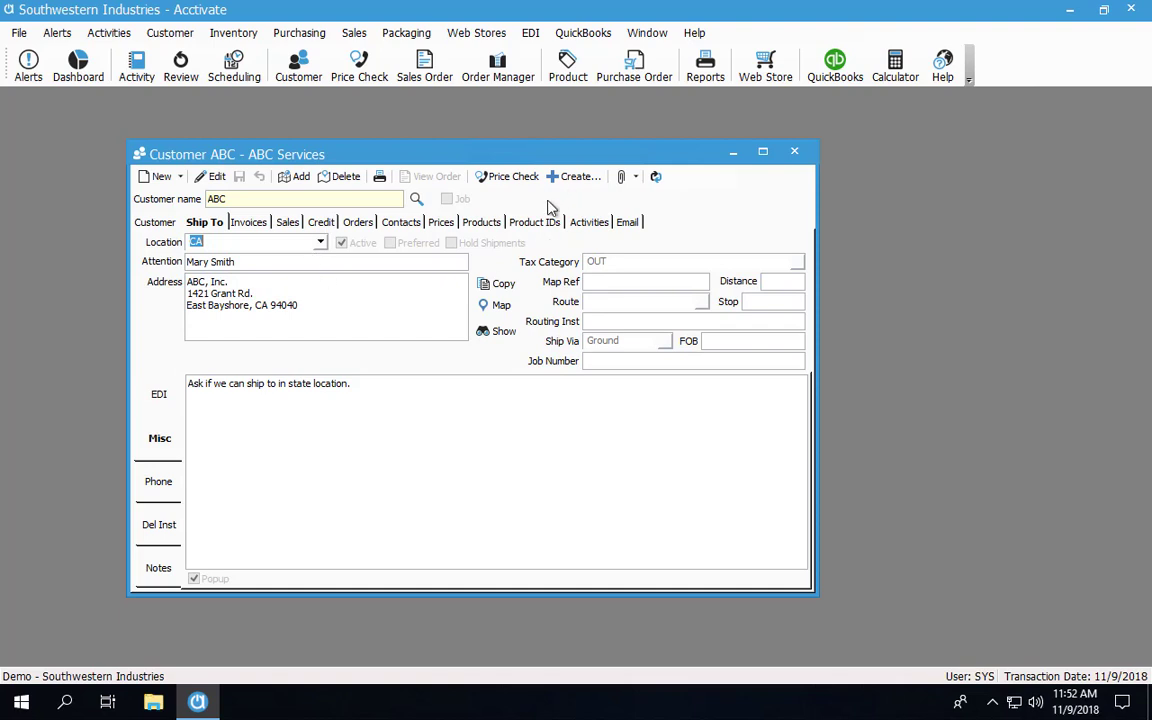
{"action": "left_click", "coordinate": [320, 241]}
{"action": "left_click", "coordinate": [313, 276]}
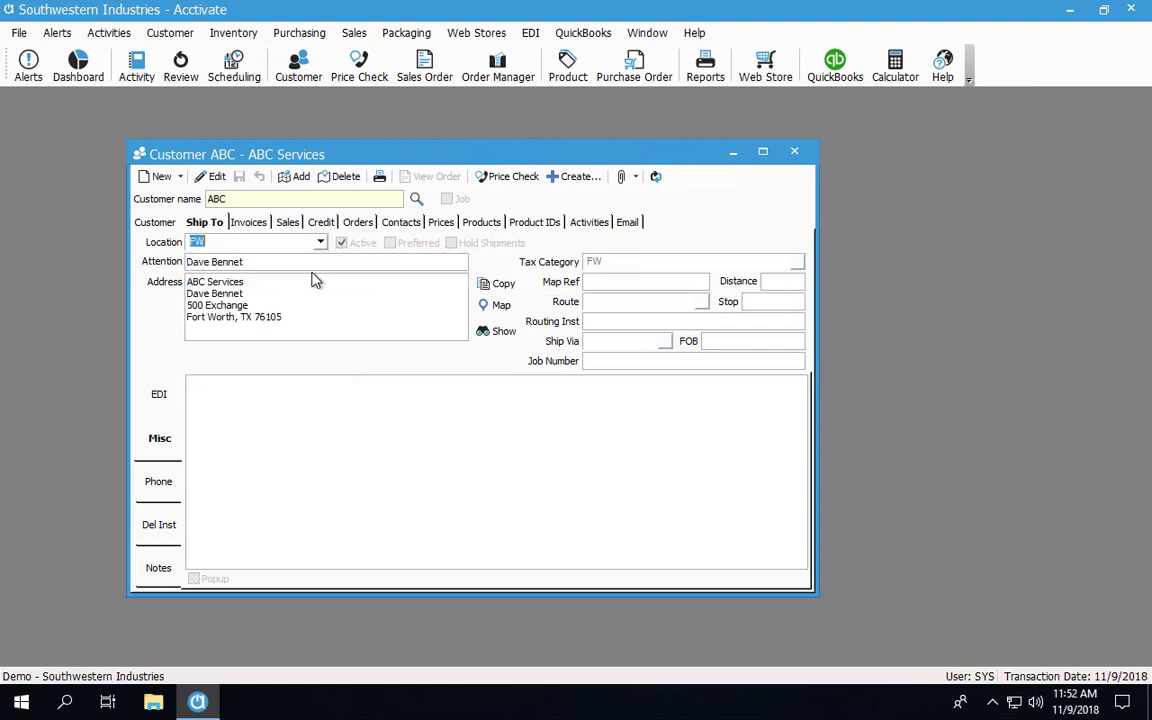
{"action": "left_click", "coordinate": [573, 180]}
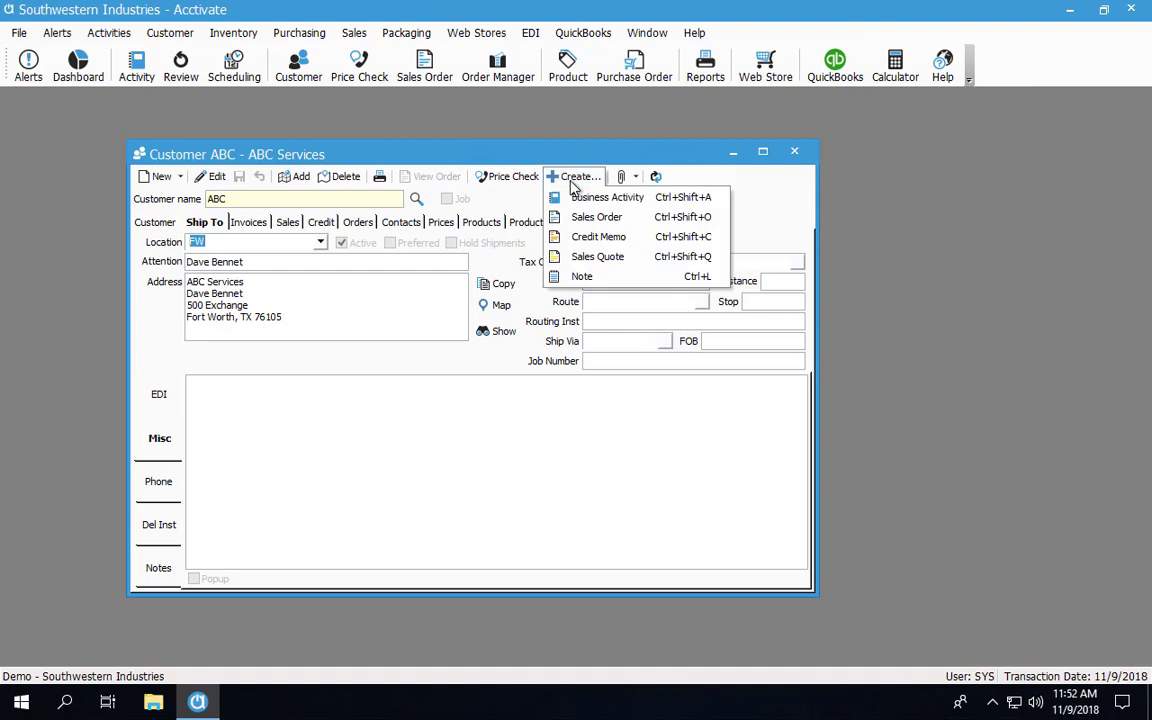
Create a sales order for ABC shipped to CA, dismiss the location note, and save it
{"action": "left_click", "coordinate": [582, 217]}
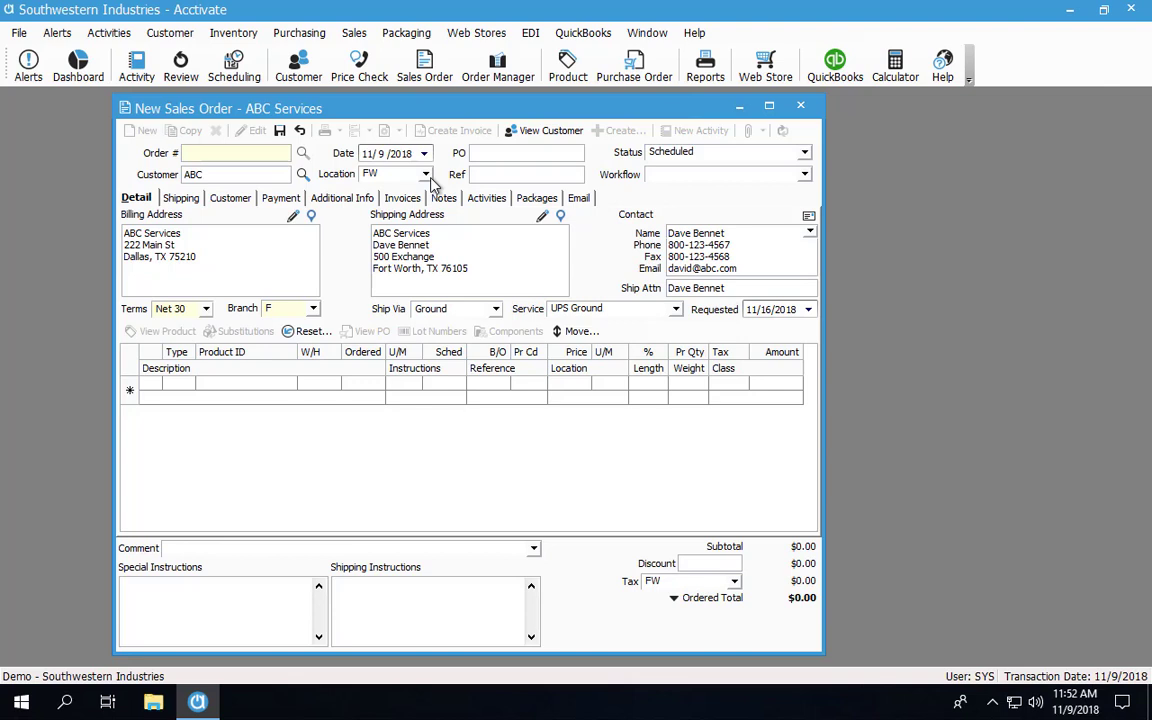
{"action": "left_click", "coordinate": [428, 178]}
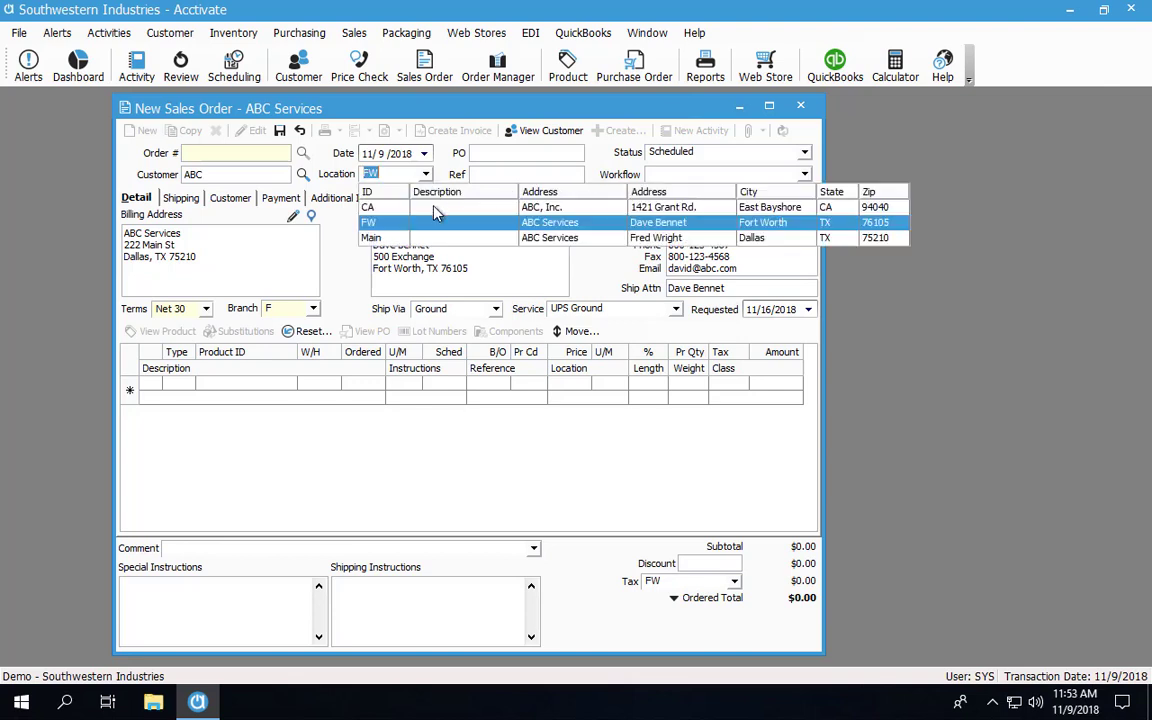
{"action": "left_click", "coordinate": [437, 207]}
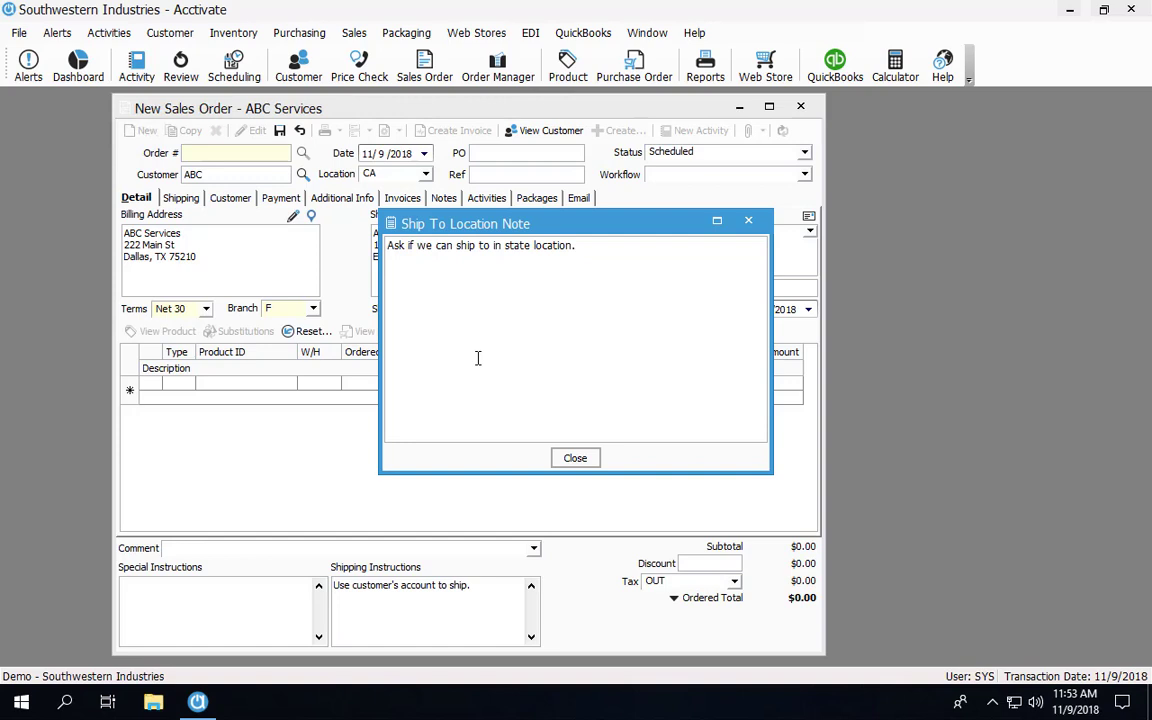
{"action": "left_click", "coordinate": [573, 458]}
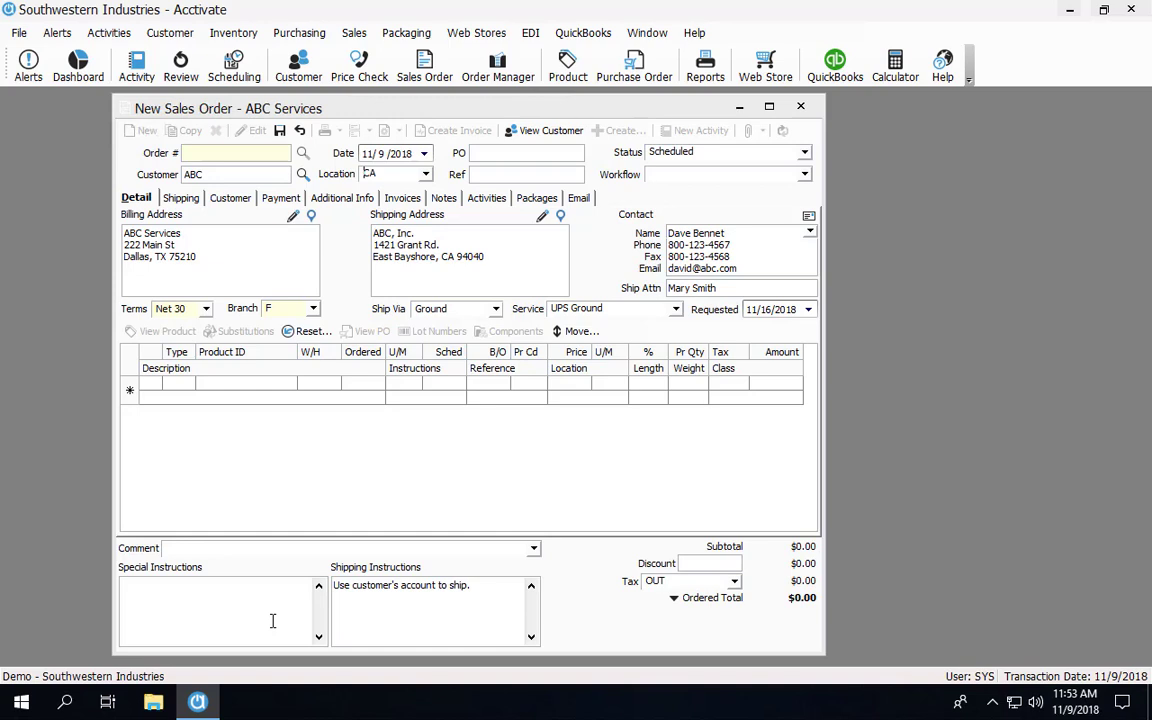
{"action": "left_click", "coordinate": [280, 132]}
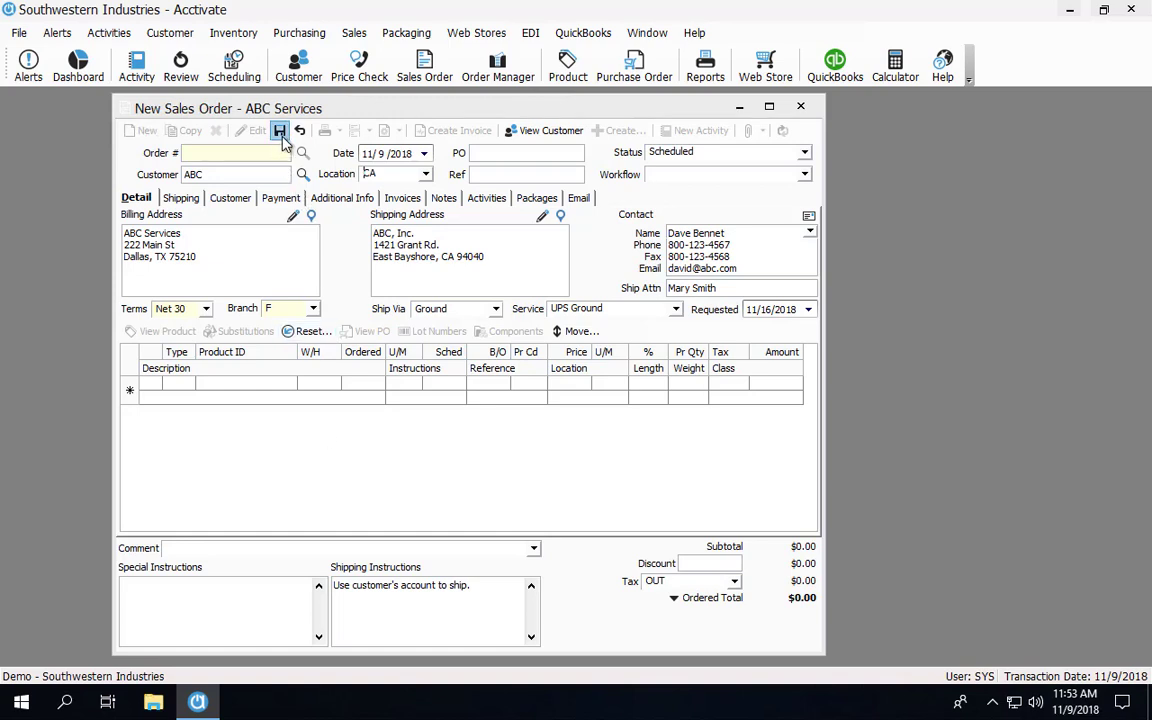